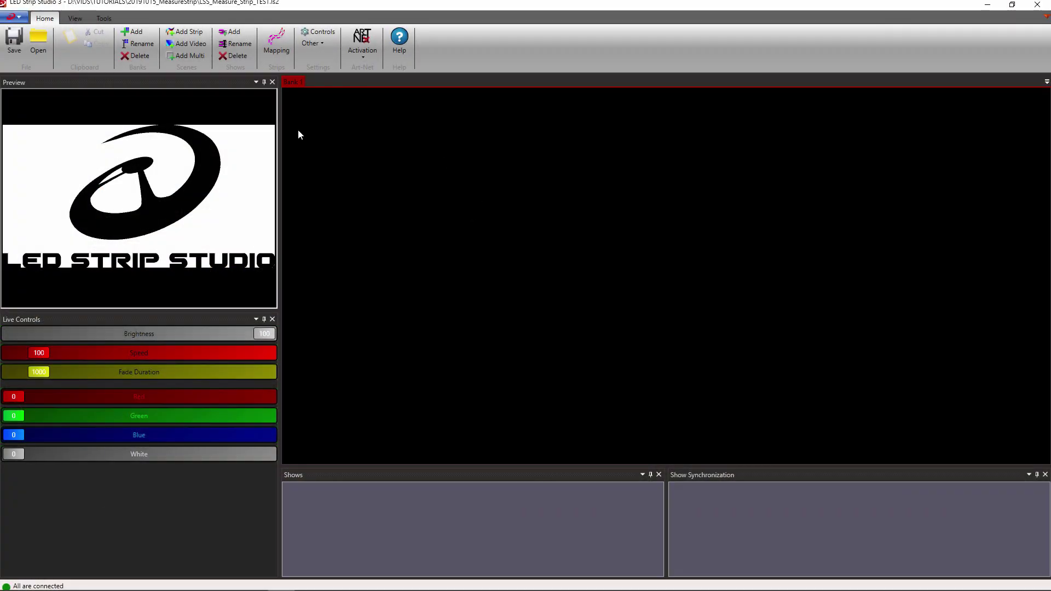
Open the strip mapping editor and set lss_logo_BW - Copy.png as its background image.
left_click(278, 46)
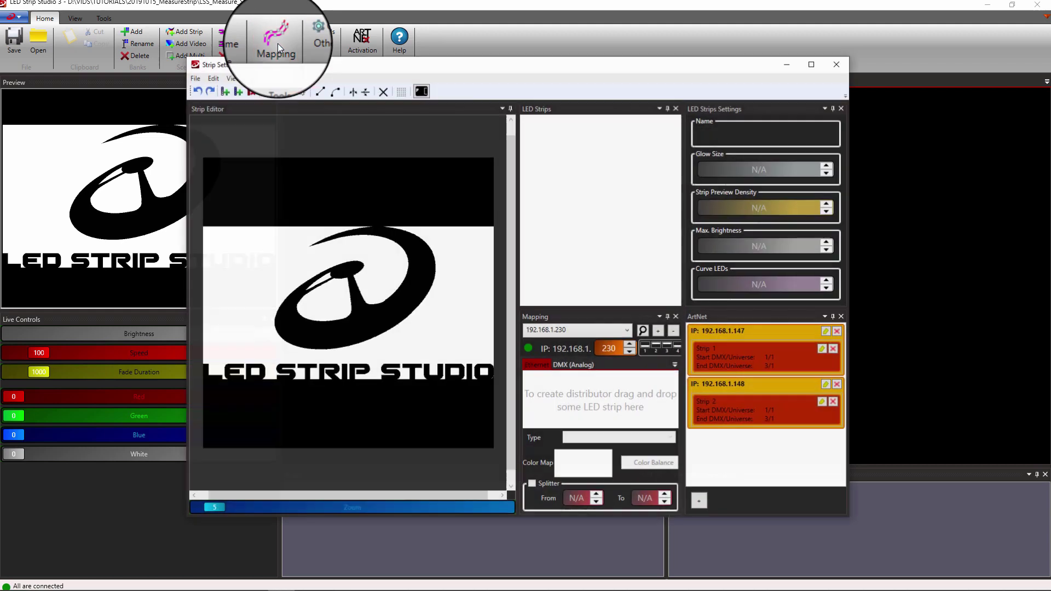
left_click_drag(427, 66, 394, 65)
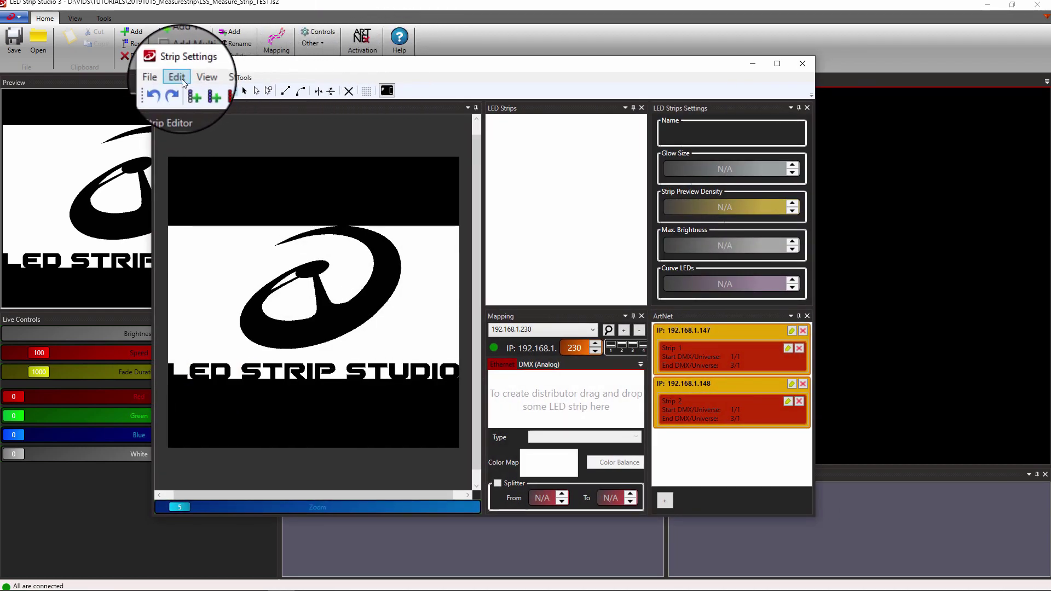
left_click(150, 78)
left_click(185, 97)
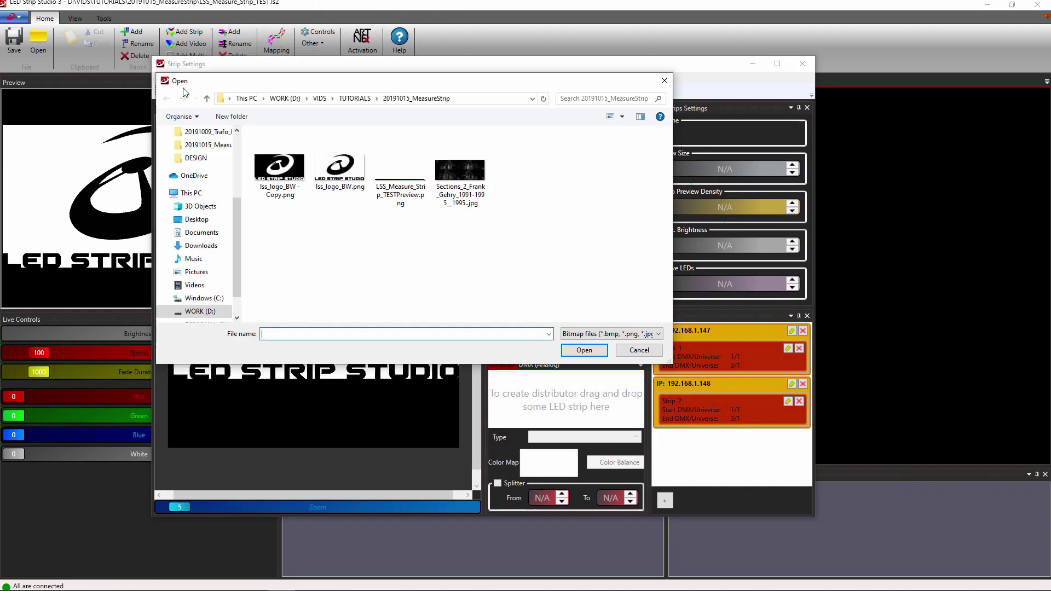
left_click(281, 174)
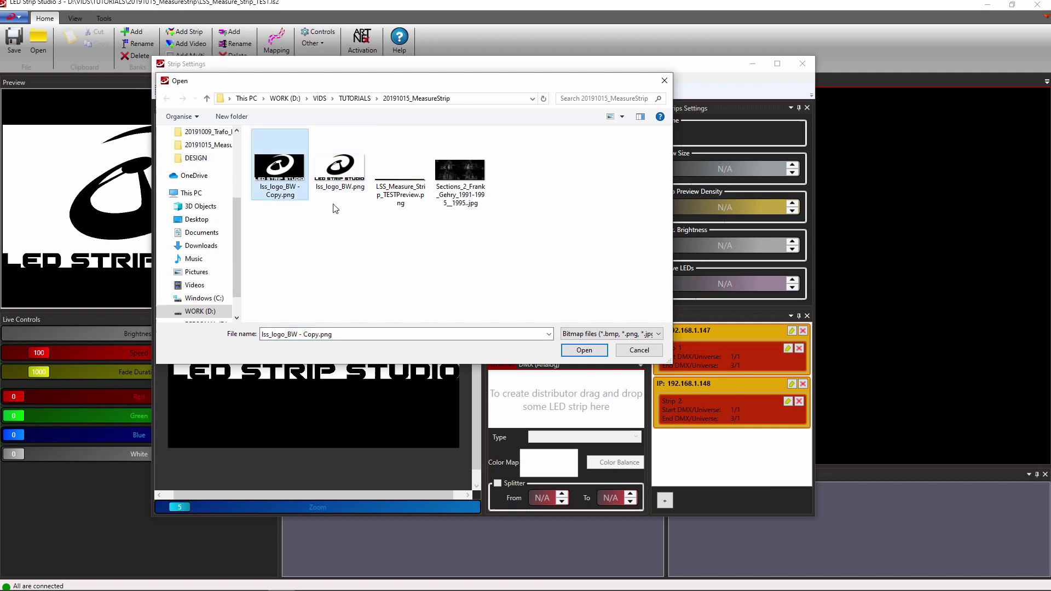
left_click(583, 350)
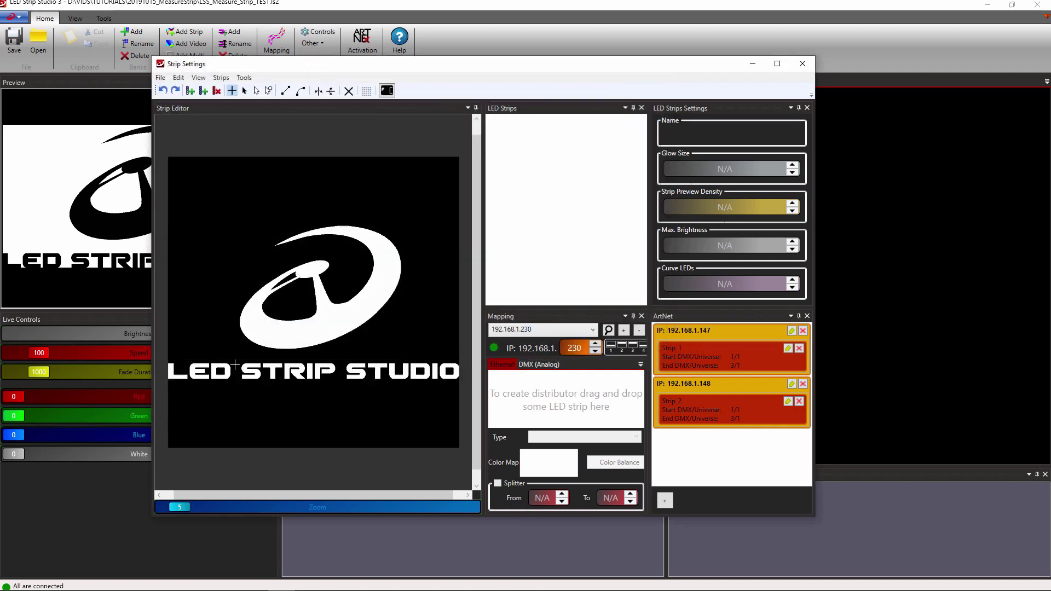
left_click(244, 77)
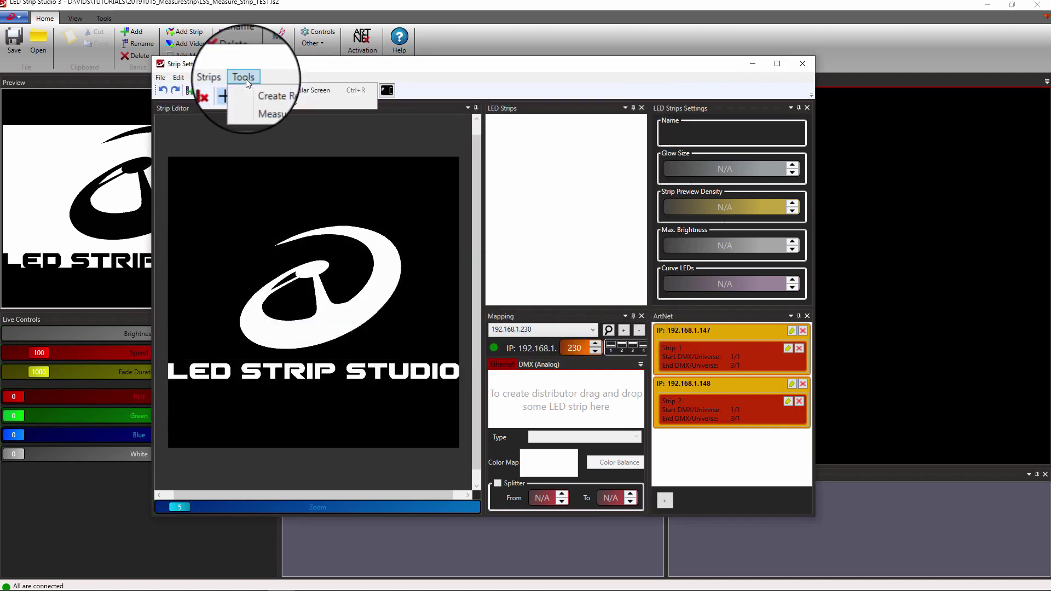
Start Measure Strips, then tilt and narrow the area around the emblem (9.73 m, 389 pixels).
left_click(269, 101)
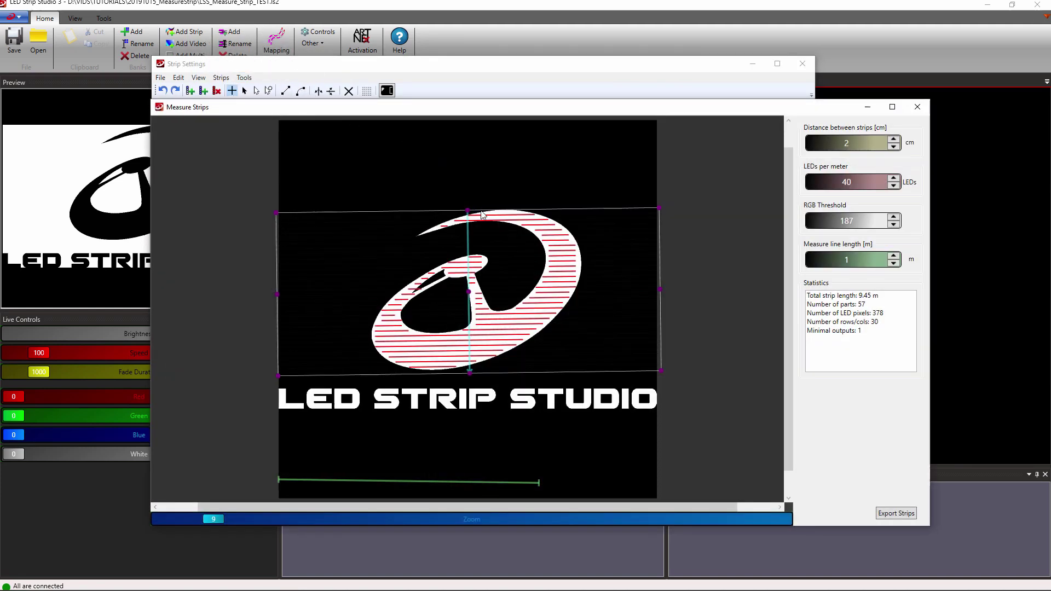
left_click_drag(468, 215, 470, 206)
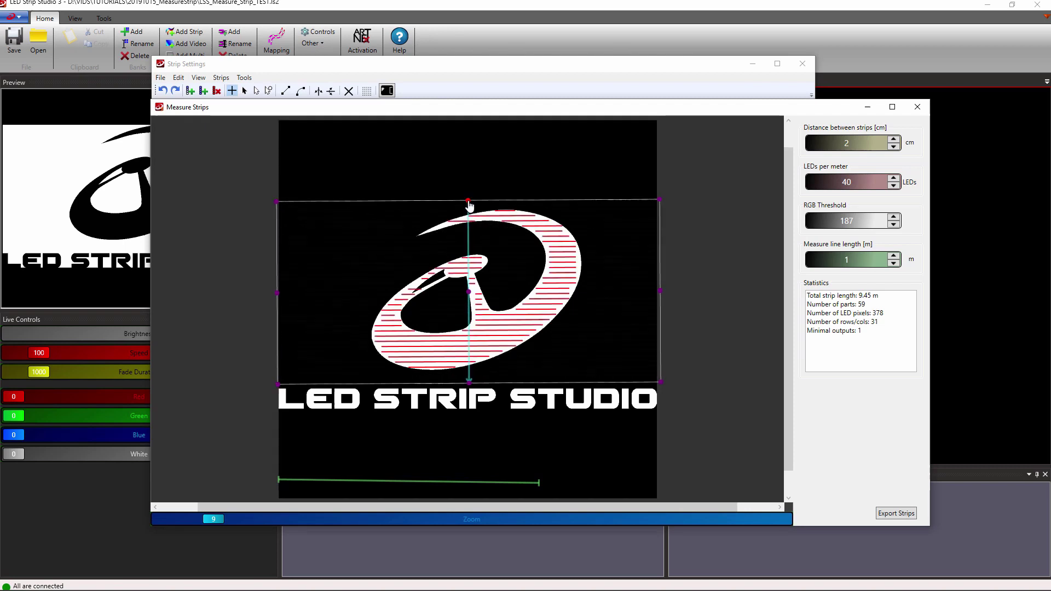
mouse_move(660, 296)
left_mouse_down()
mouse_move(575, 298)
mouse_move(623, 298)
left_mouse_up()
scroll(498, 328, "up", 5)
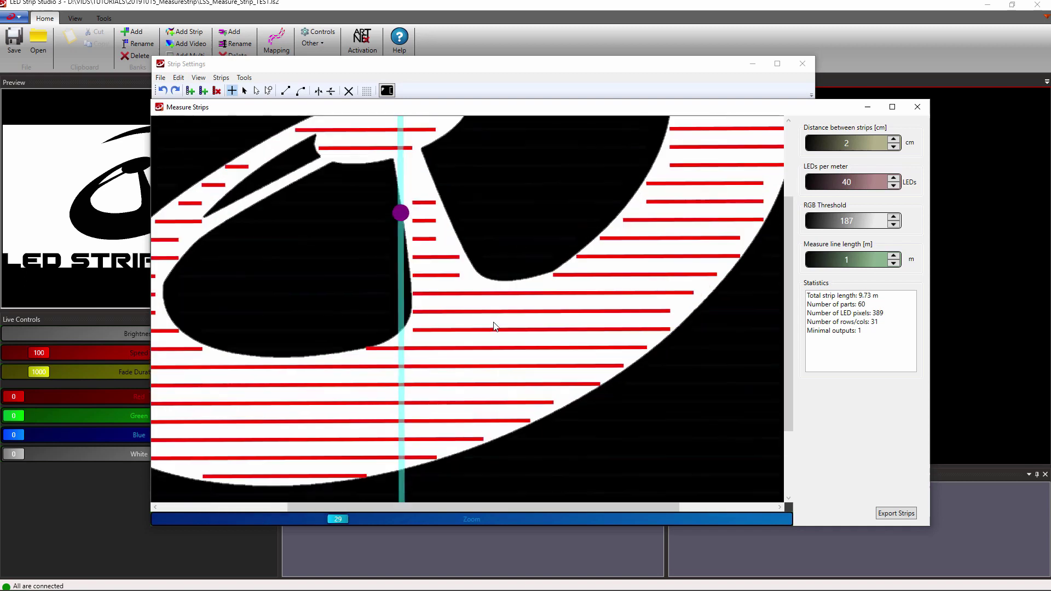
scroll(495, 324, "up", 2)
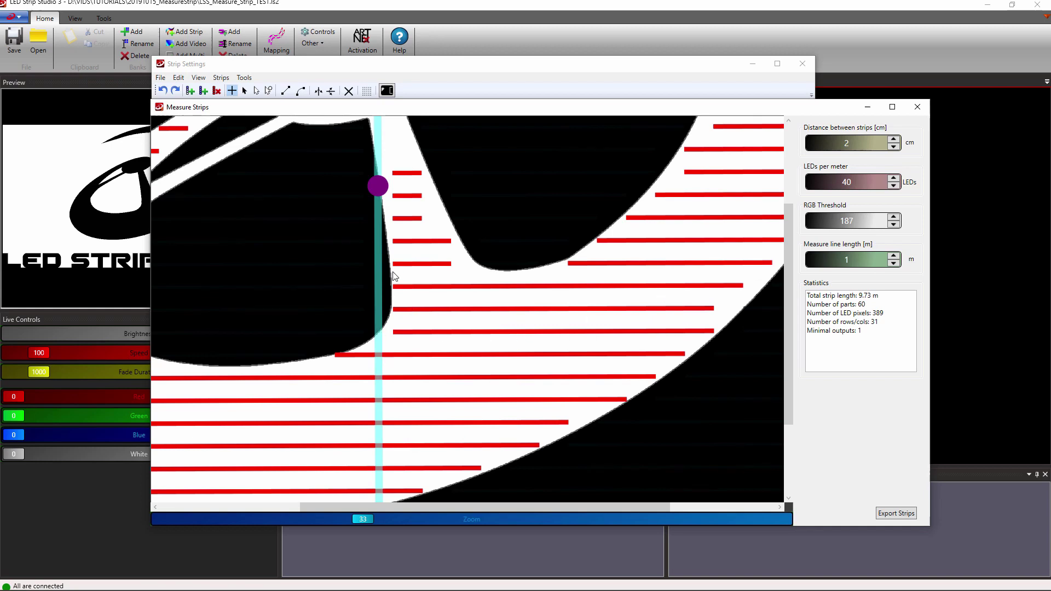
scroll(393, 276, "down", 1)
scroll(393, 276, "down", 3)
scroll(393, 278, "down", 1)
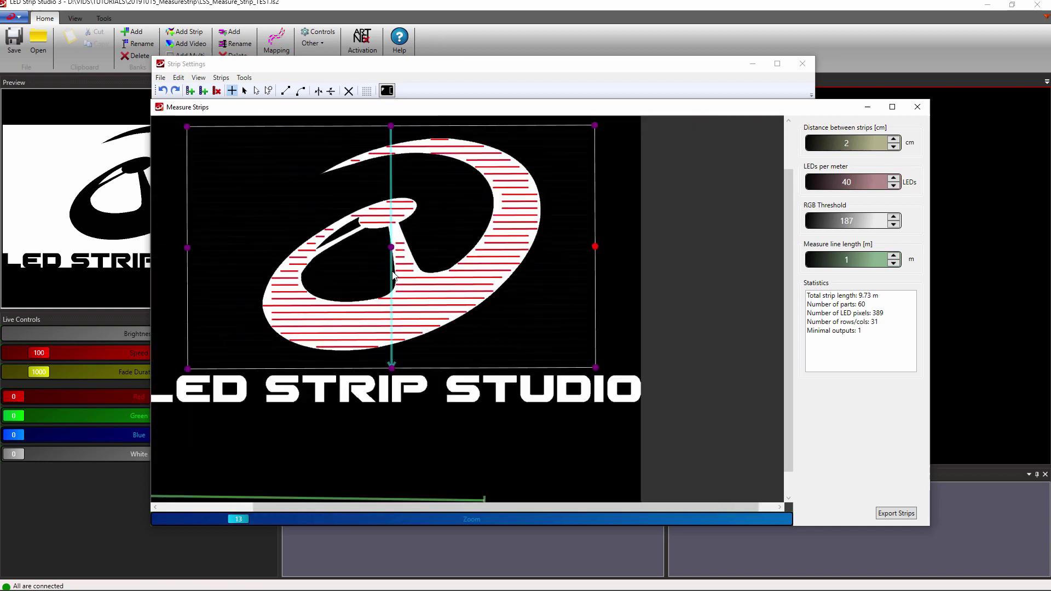
Raise the RGB threshold to the maximum 255, then lower it by one to 254.
left_click(846, 224)
left_click_drag(532, 307, 597, 317)
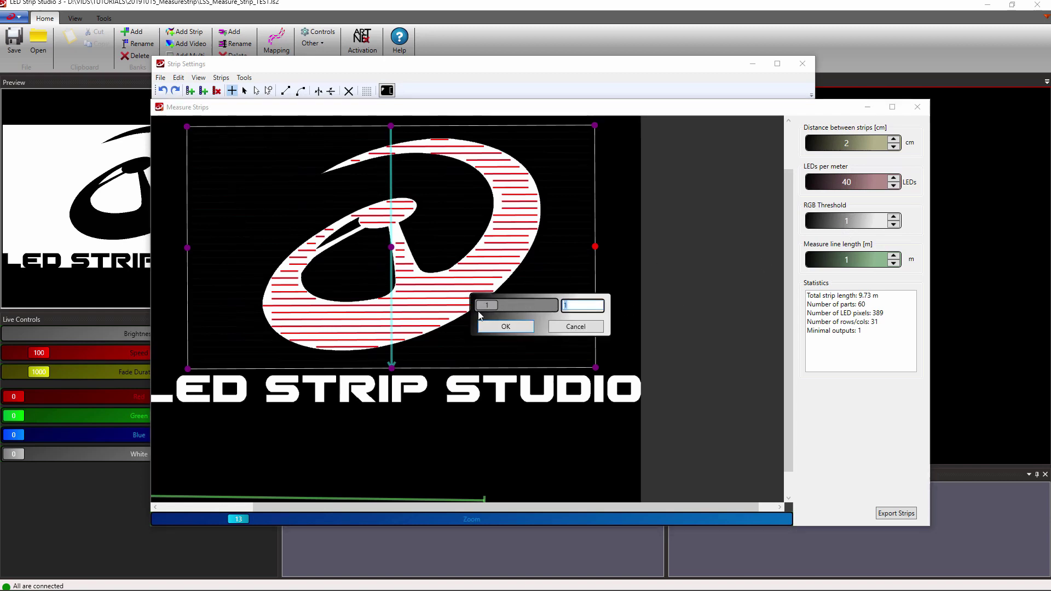
left_click(509, 327)
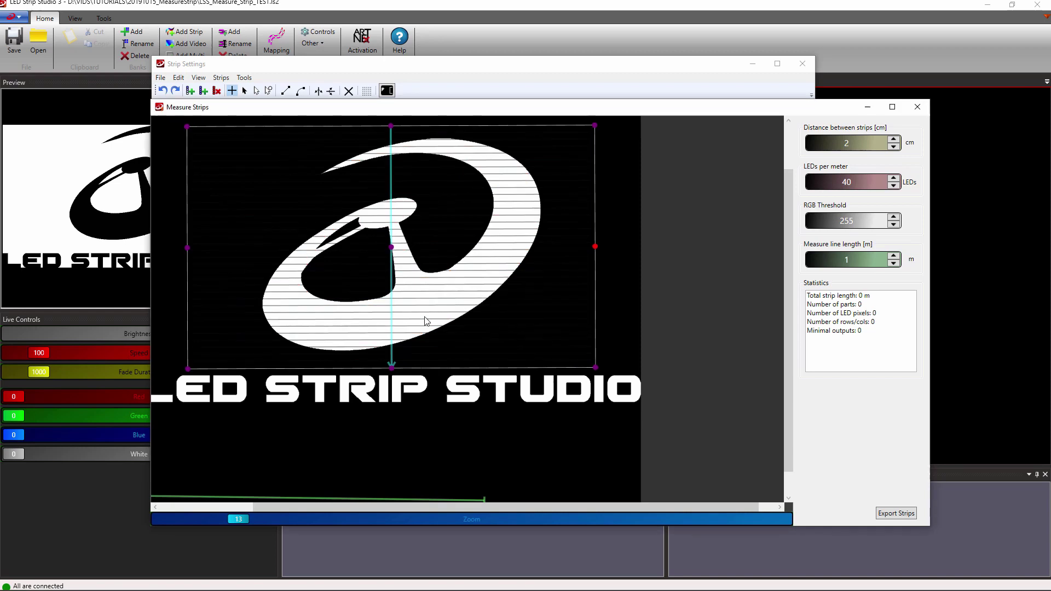
left_click(893, 225)
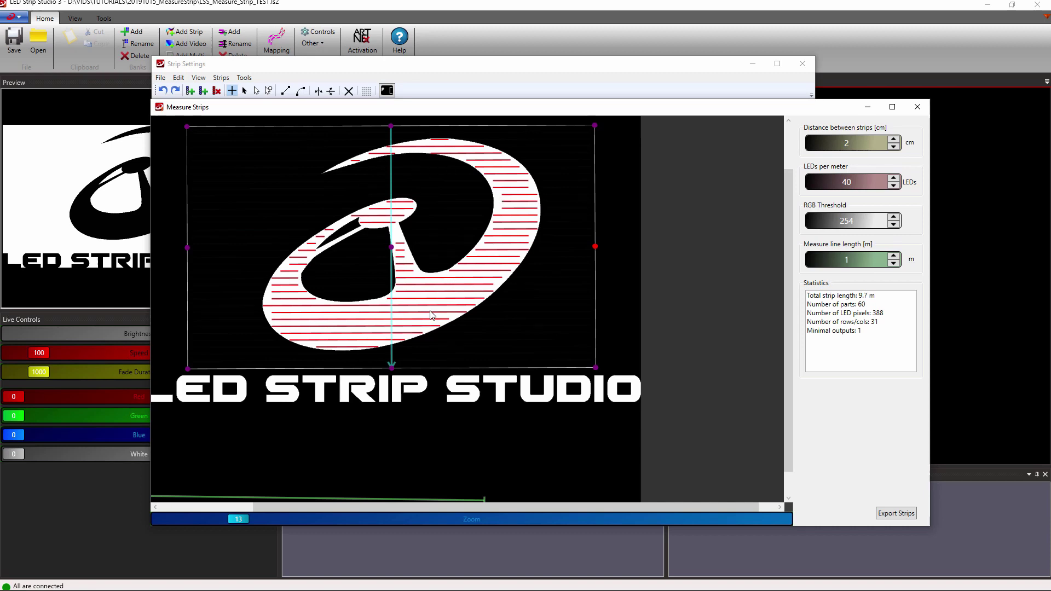
scroll(432, 277, "down", 4)
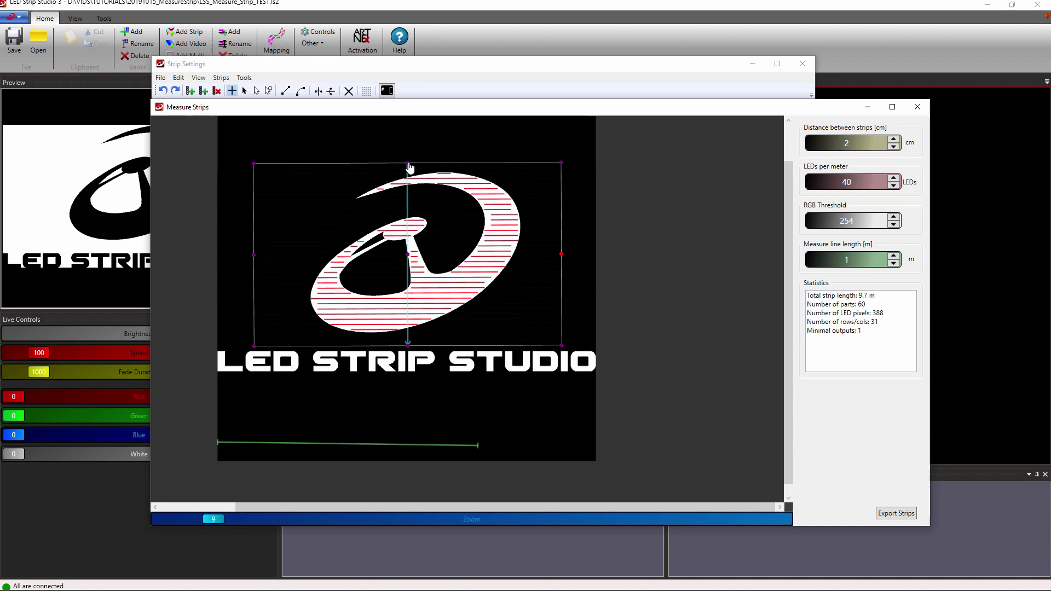
Rotate the measuring area for vertical strips and shrink its height to the emblem (78 parts).
mouse_move(407, 167)
left_mouse_down()
mouse_move(385, 168)
mouse_move(297, 261)
left_mouse_up()
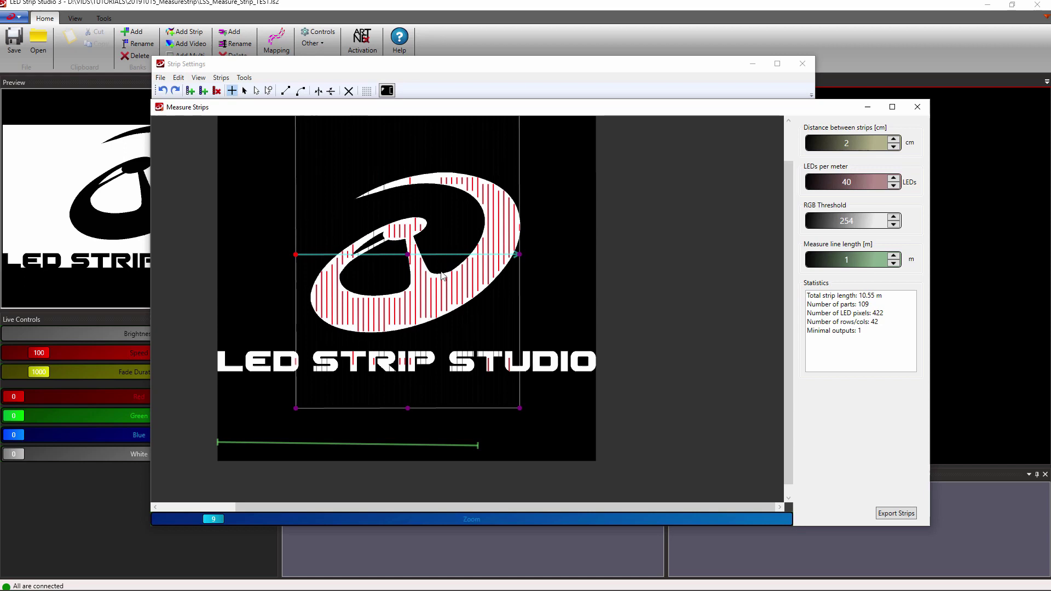
left_click_drag(409, 407, 409, 341)
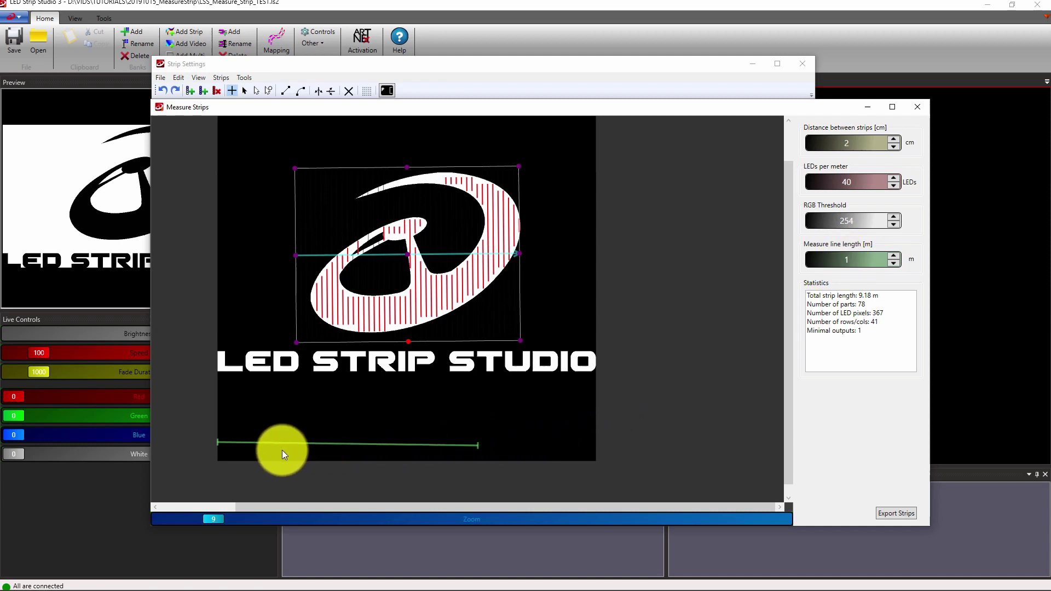
Shorten the green reference line, then stretch it across the full image width for 2 m.
left_click_drag(478, 445, 398, 445)
left_click_drag(320, 445, 317, 444)
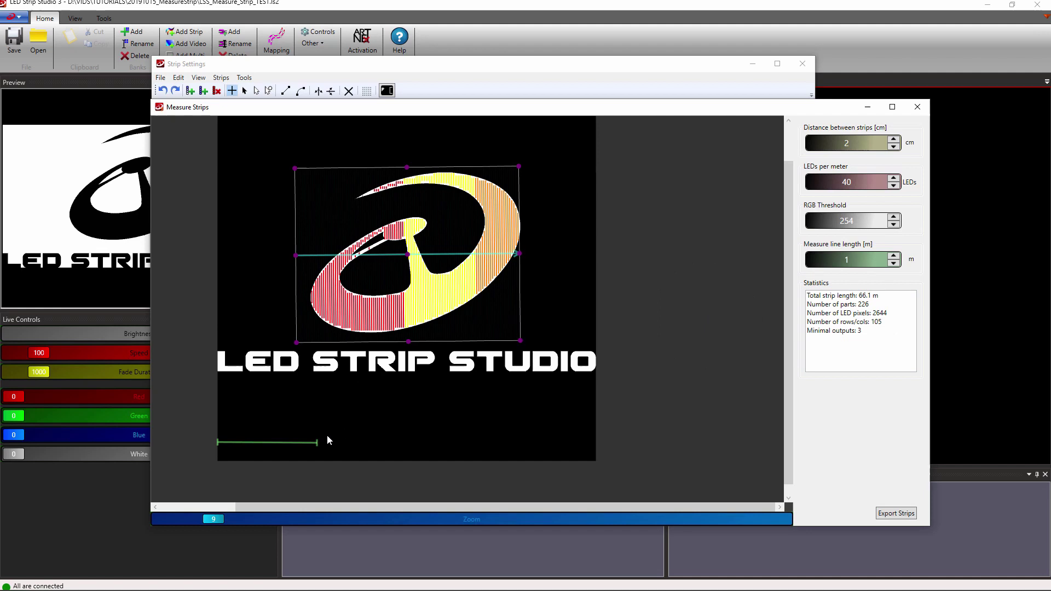
left_click_drag(317, 443, 591, 443)
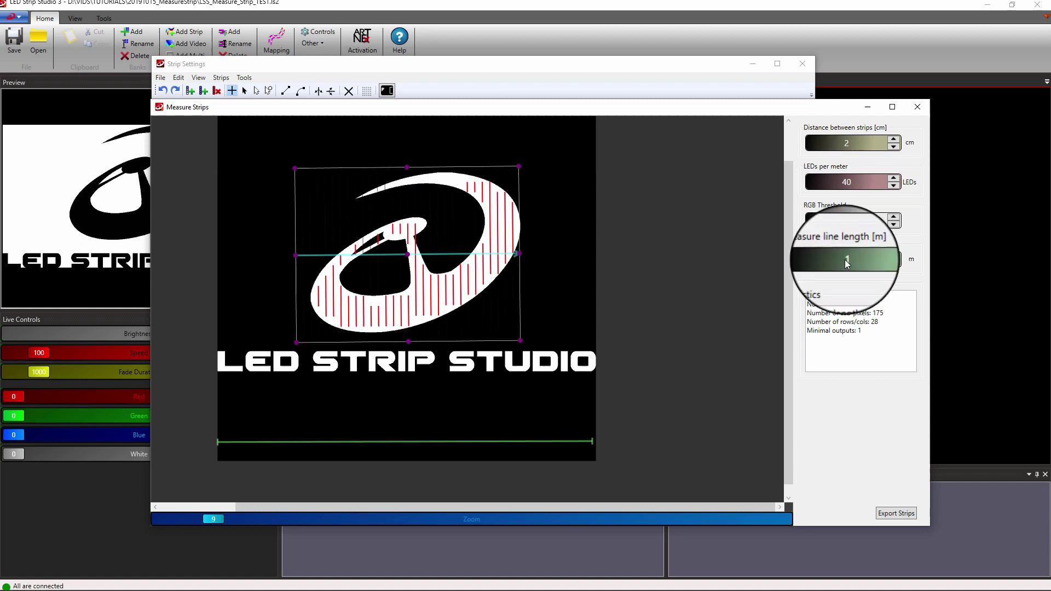
scroll(845, 262, "up", 7)
scroll(845, 261, "up", 3)
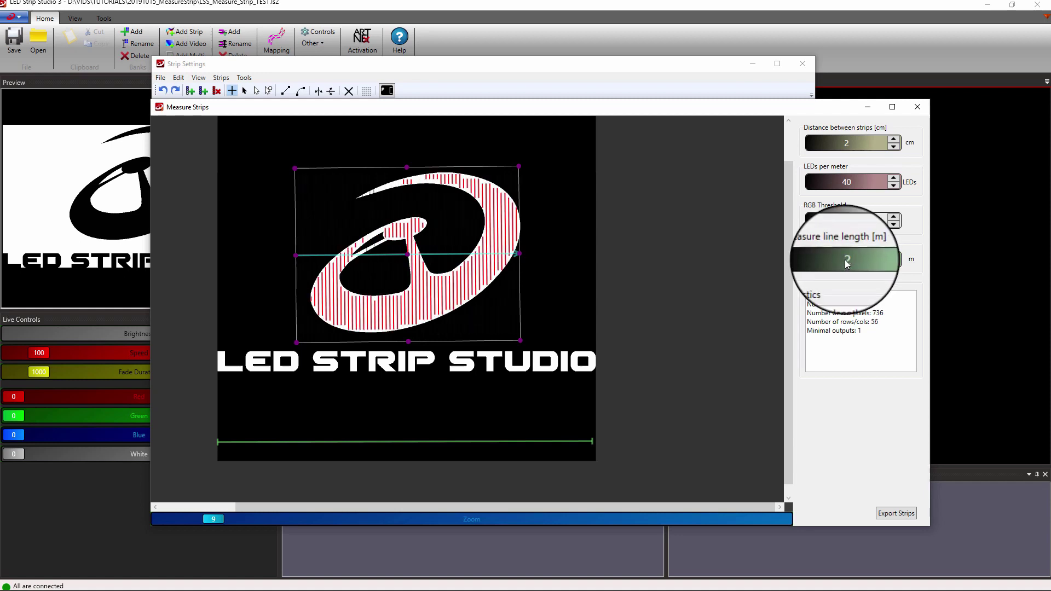
scroll(845, 260, "down", 3)
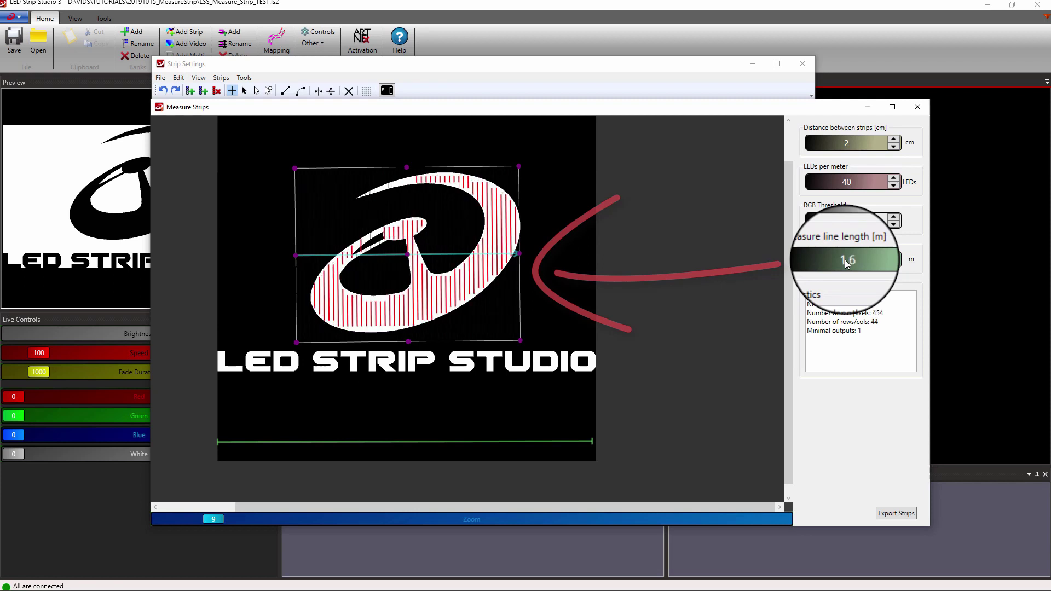
scroll(846, 259, "down", 4)
scroll(846, 260, "up", 2)
scroll(844, 260, "up", 1)
scroll(846, 260, "up", 2)
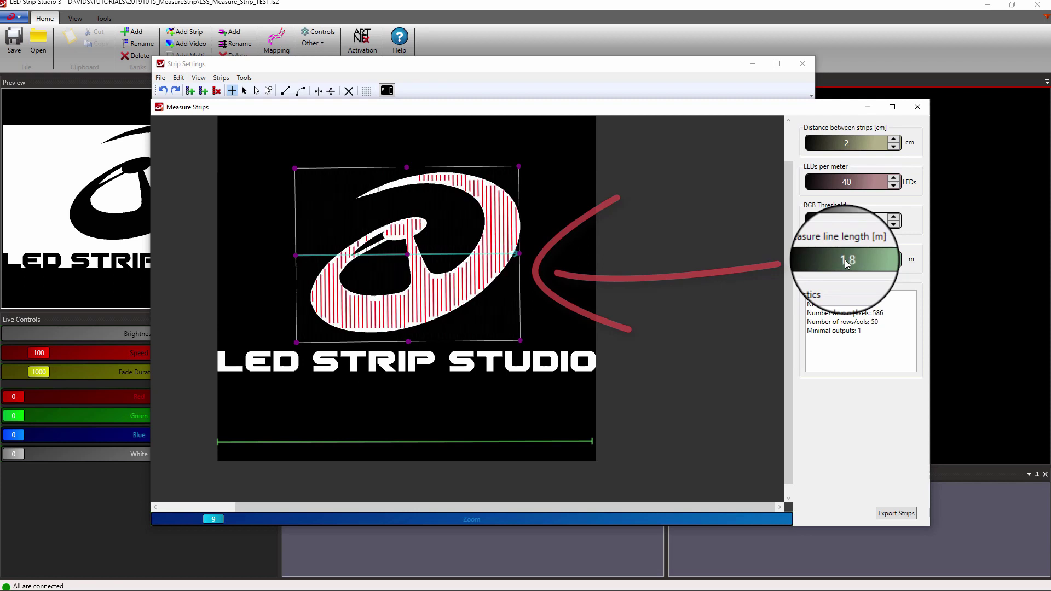
scroll(844, 260, "up", 2)
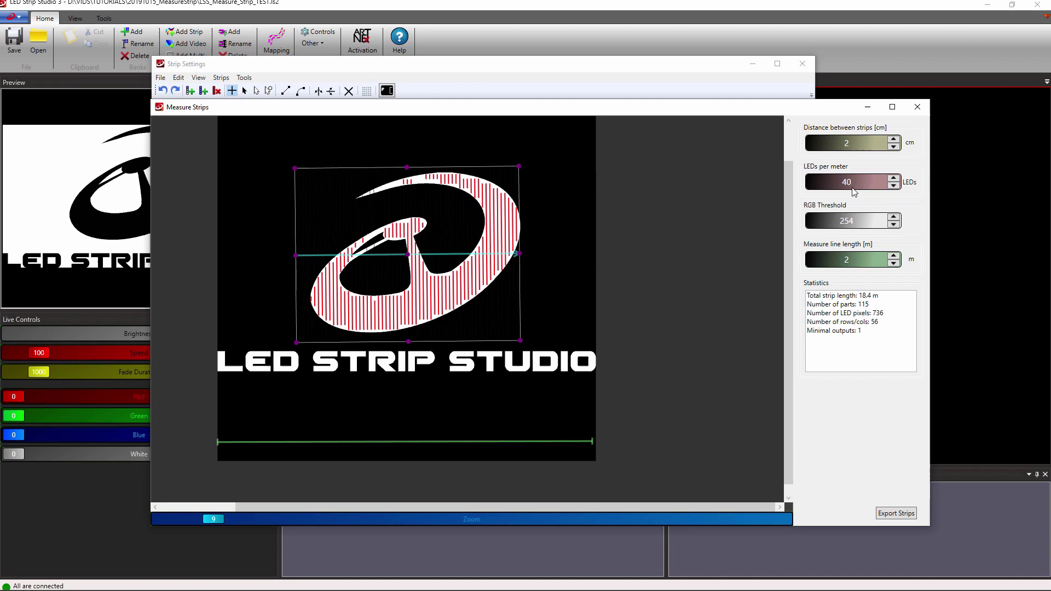
scroll(854, 189, "up", 6)
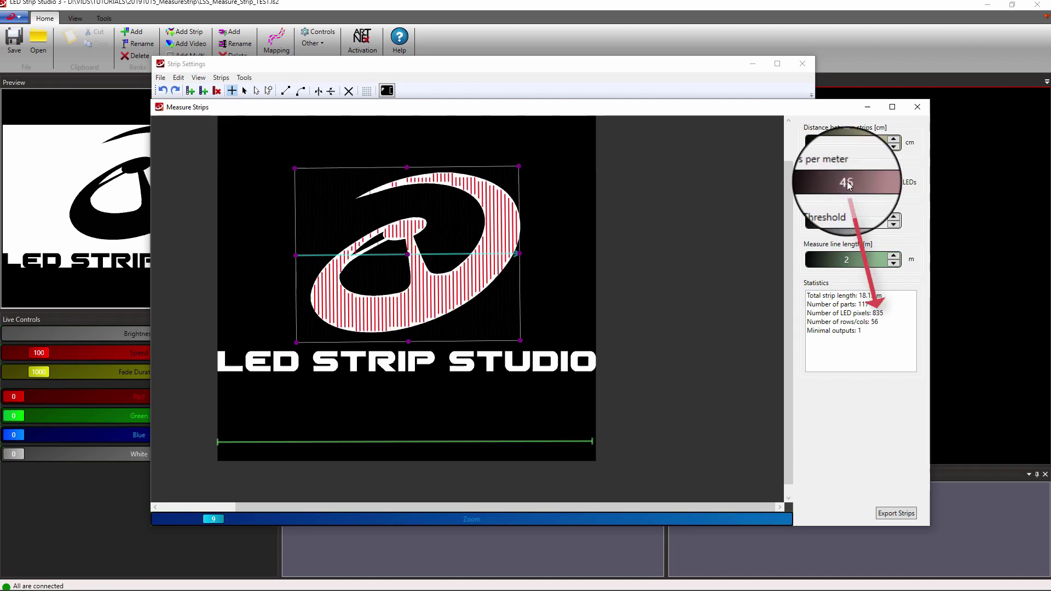
scroll(847, 181, "up", 3)
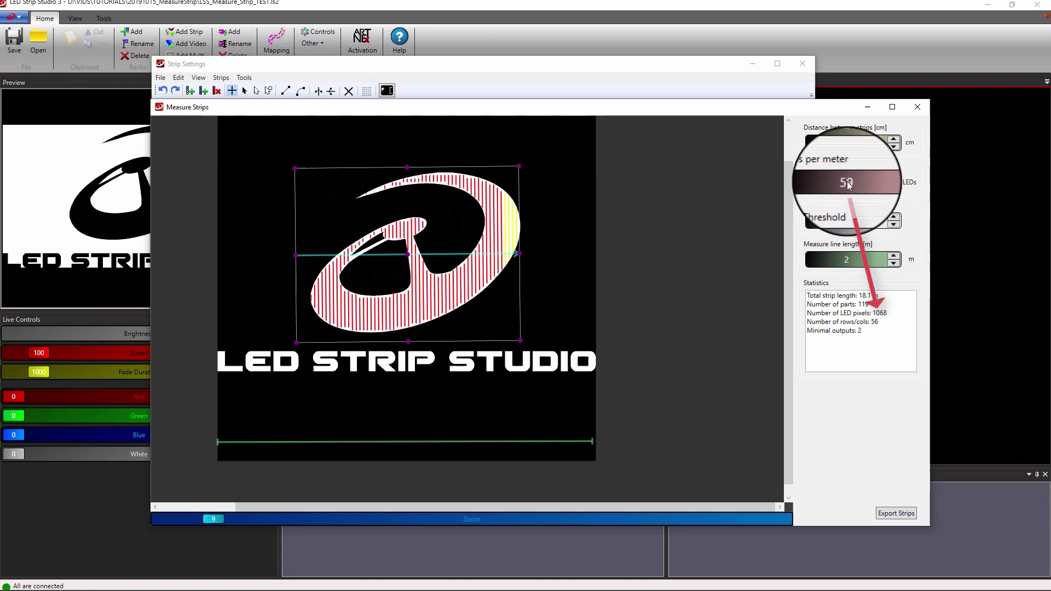
scroll(847, 182, "up", 2)
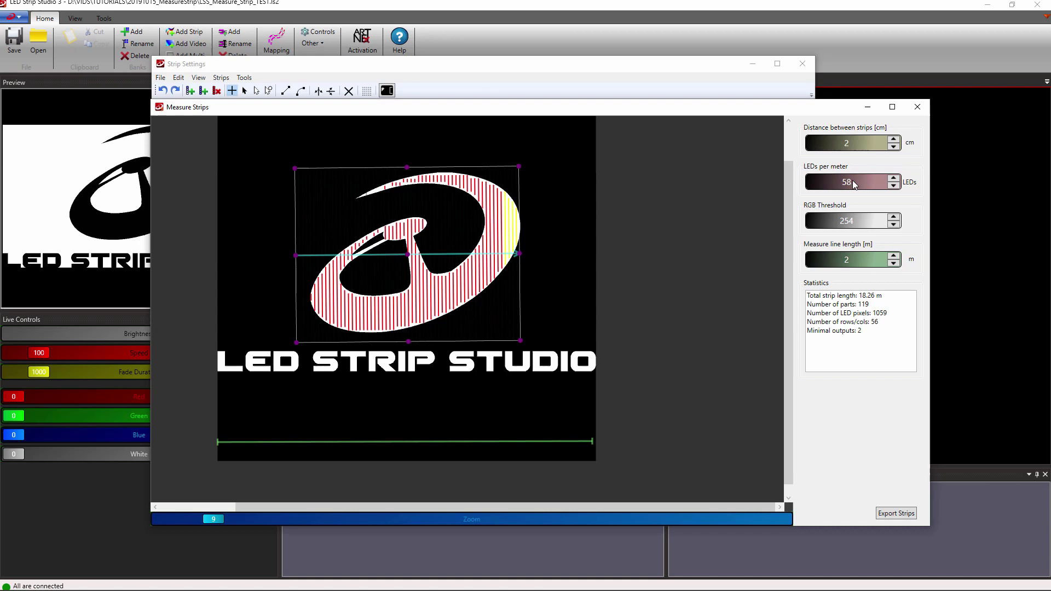
scroll(855, 184, "down", 4)
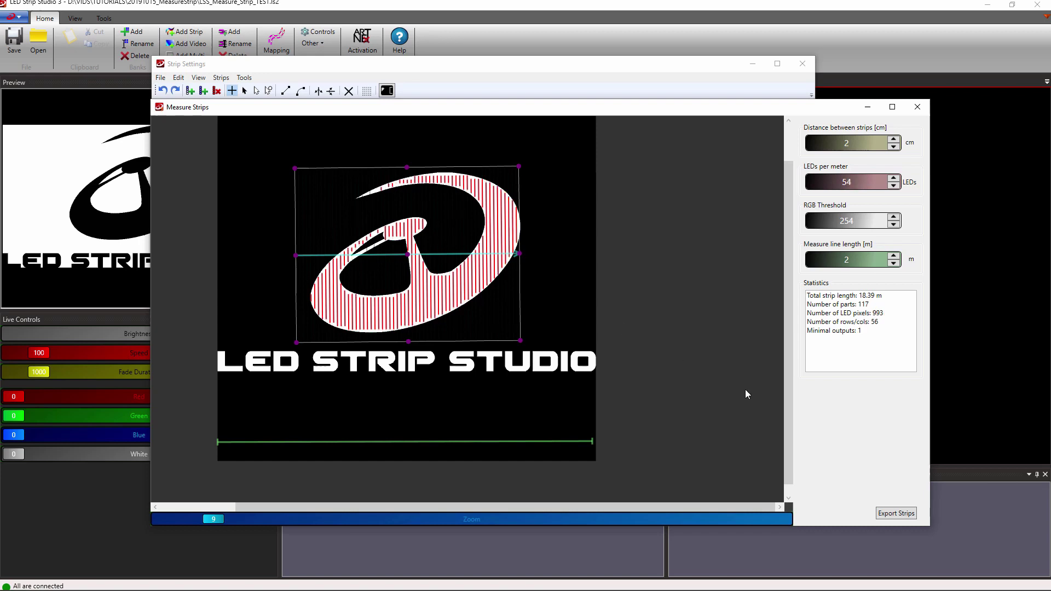
Export the measured vertical strips, adding a Digital Strip to Strip Settings over the emblem.
left_click(897, 514)
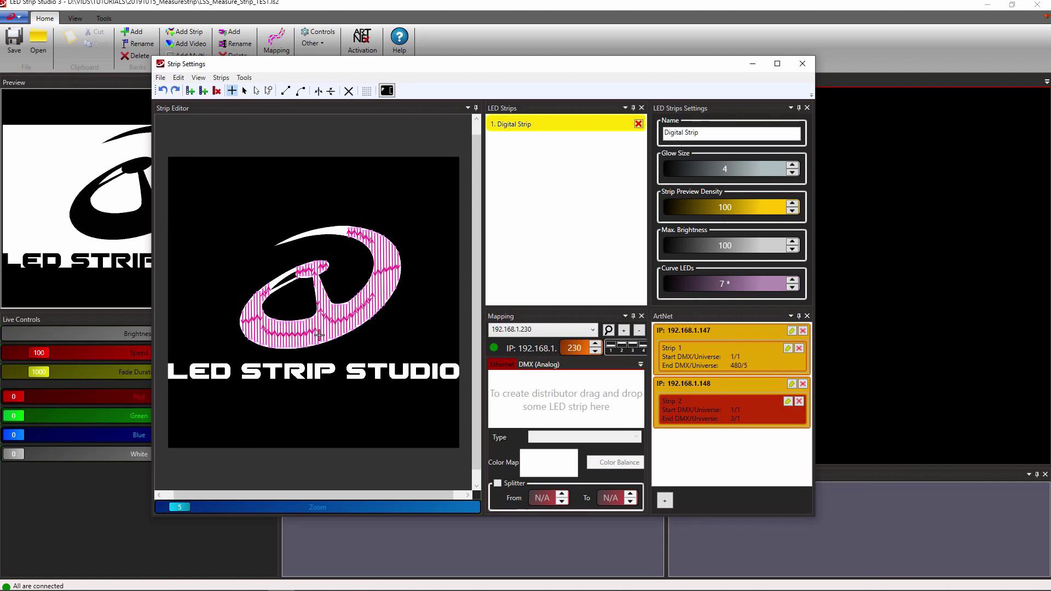
scroll(318, 334, "up", 5)
scroll(318, 335, "down", 2)
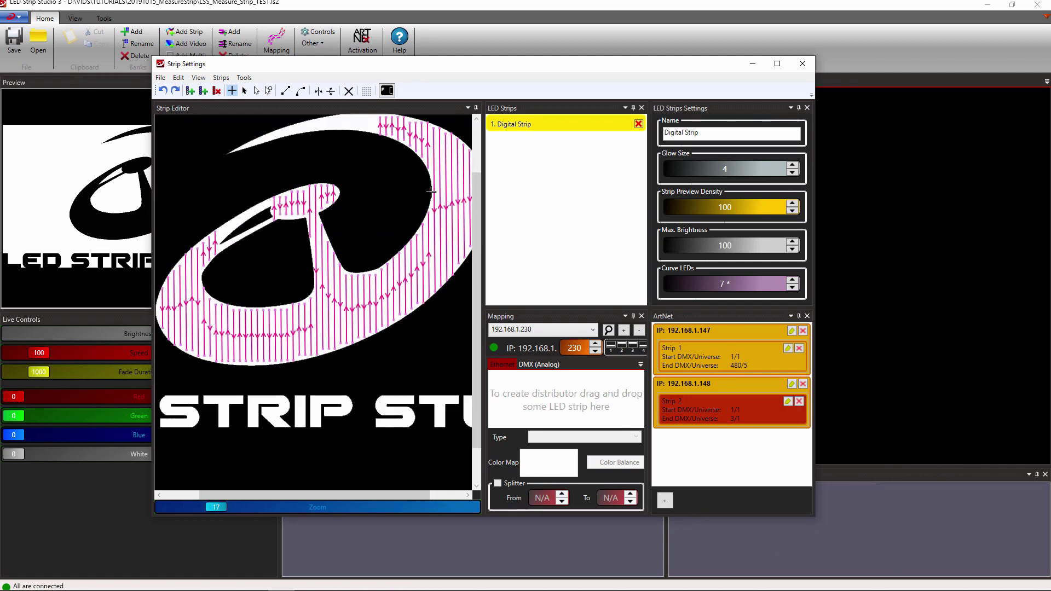